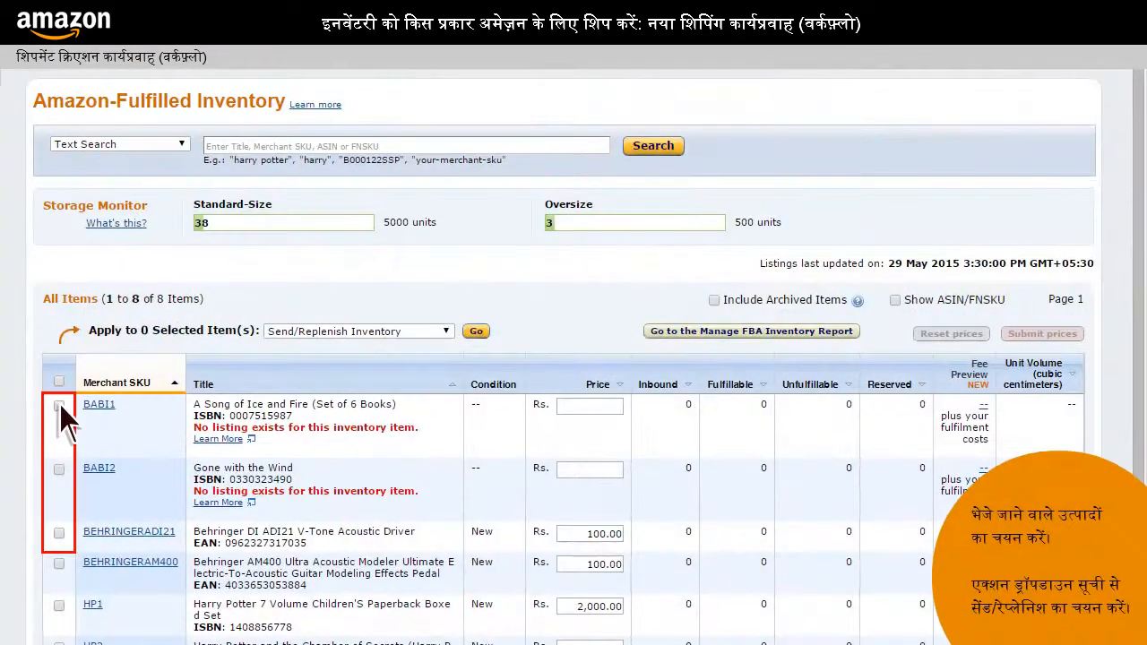
# Select the items BABI1, BABI2 and BEHRINGERADI21 and apply the Send/Replenish Inventory action to them.
pyautogui.click(59, 405)
pyautogui.click(59, 468)
pyautogui.click(59, 533)
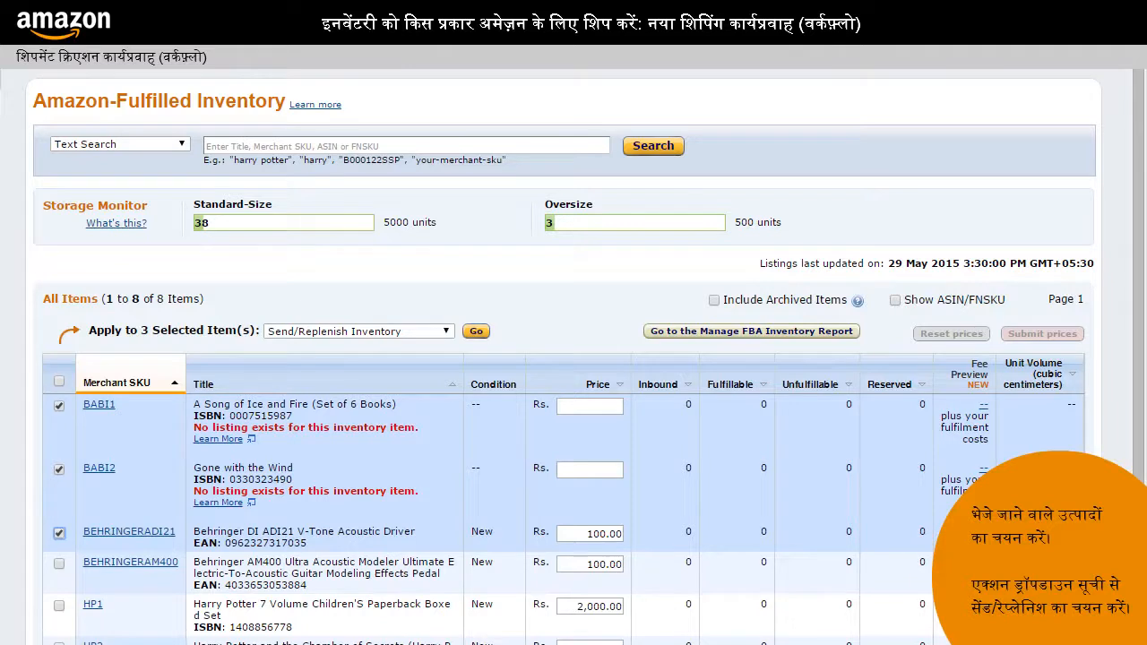
pyautogui.click(449, 330)
pyautogui.click(410, 345)
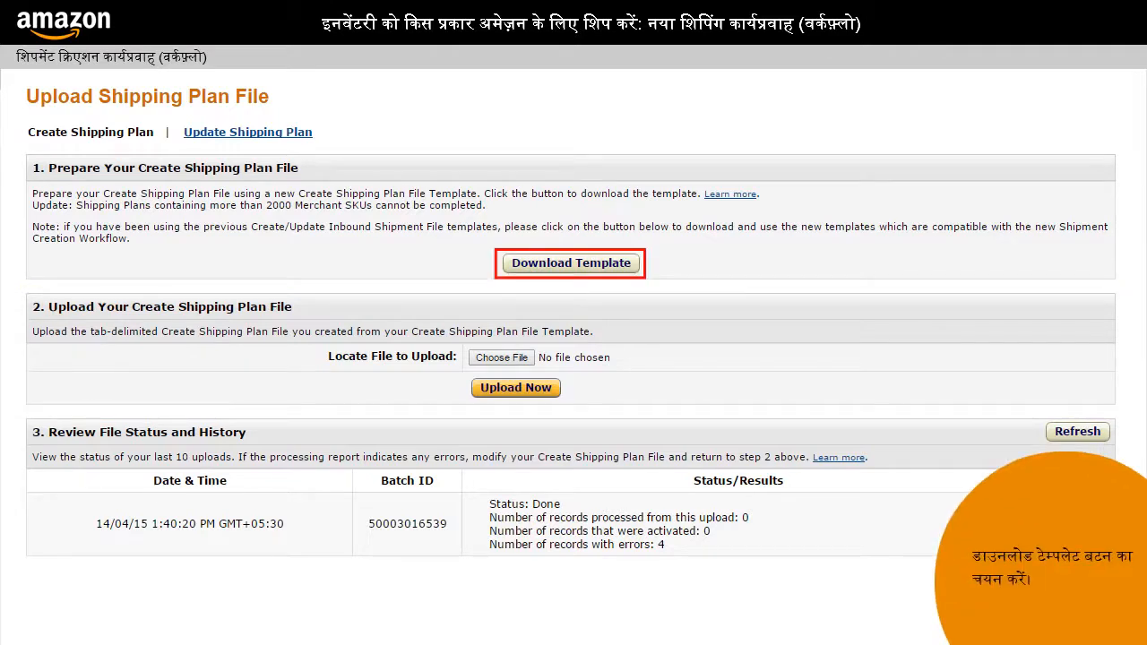
# Download the Create Shipping Plan File template and open its Case Quantity Template sheet.
pyautogui.click(585, 263)
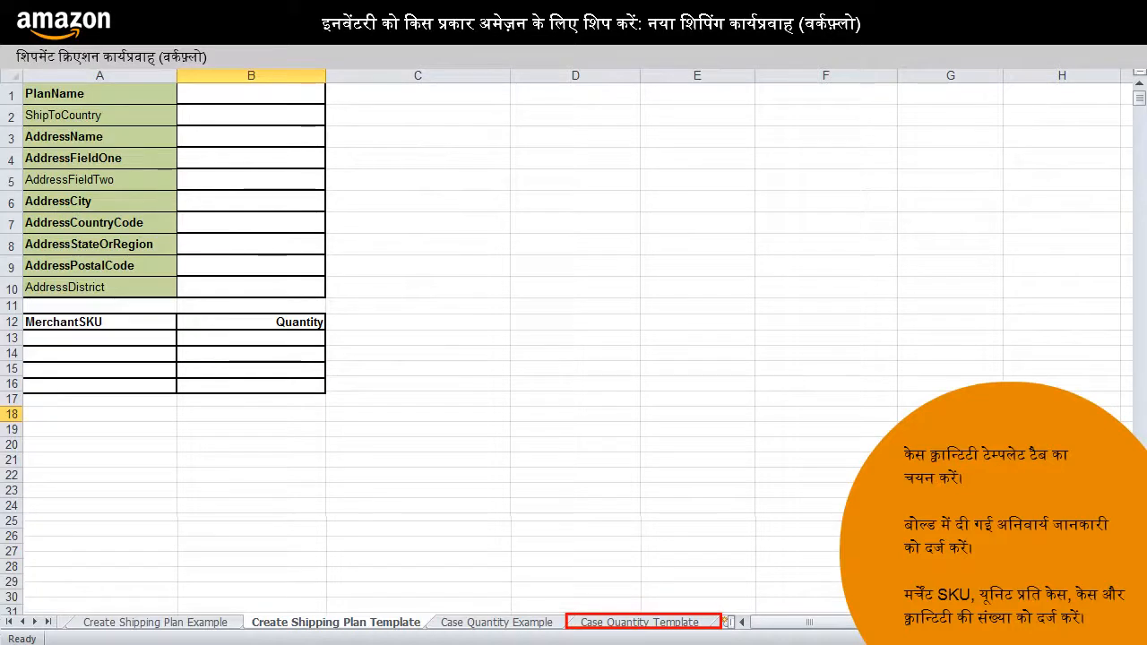
pyautogui.click(642, 623)
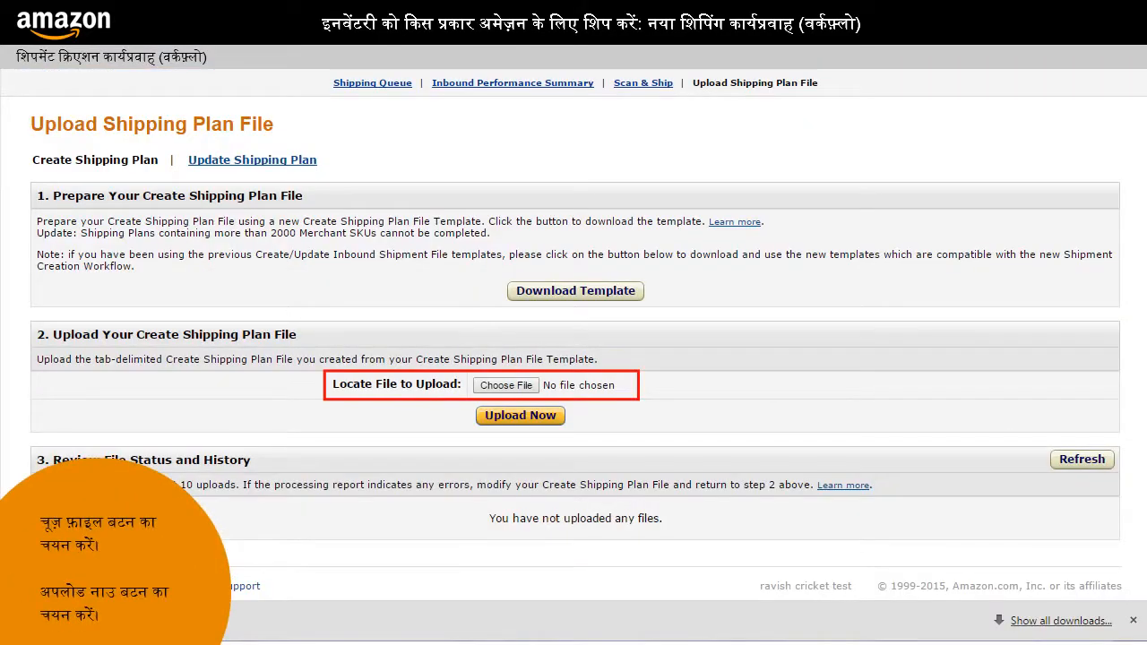
# Upload the file Plan-books-0911.txt from the Desktop as the Create Shipping Plan file.
pyautogui.click(506, 385)
pyautogui.click(652, 436)
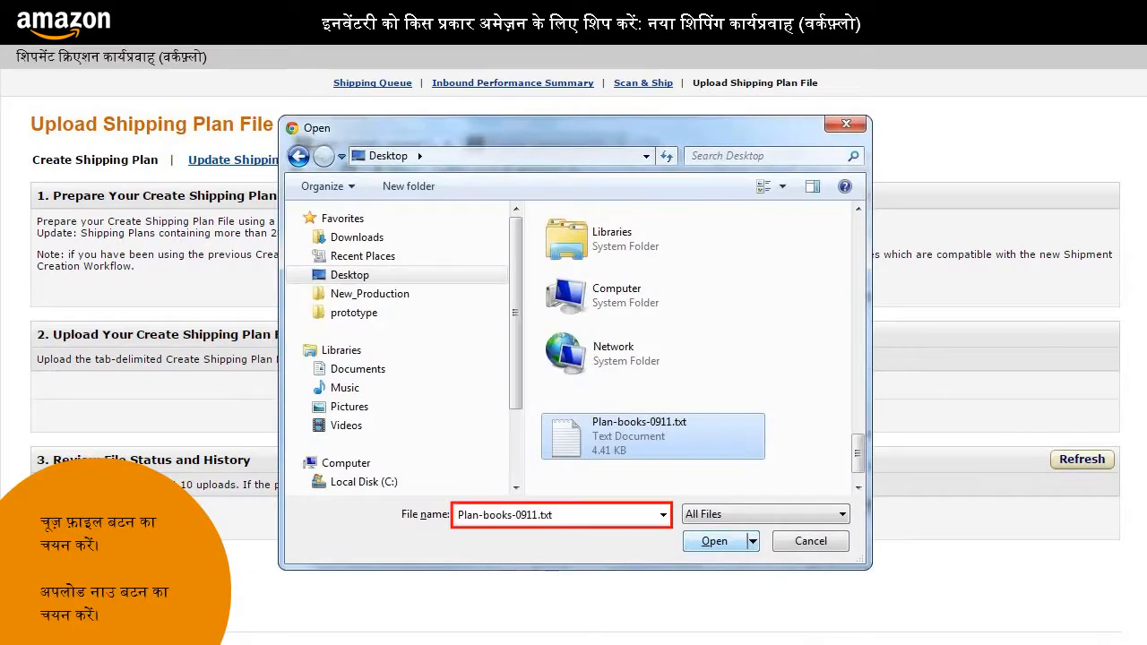
pyautogui.click(717, 540)
pyautogui.click(520, 415)
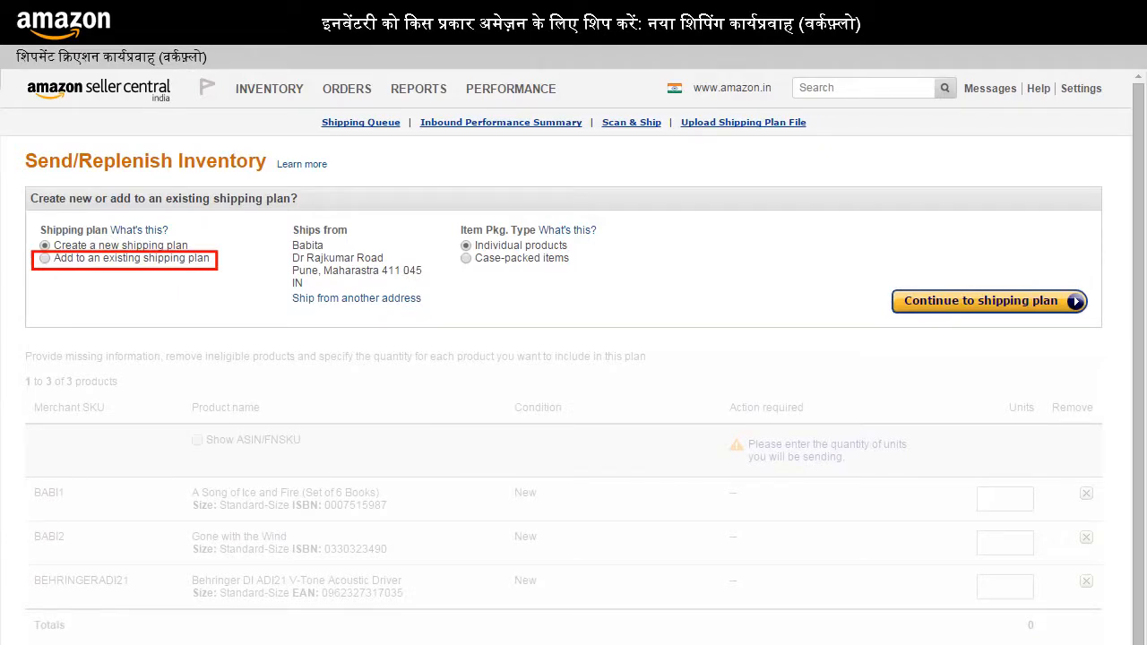
# Try adding the items to the existing plan PLN (08/04/15 2:30 PM) and switch back to creating a new shipping plan.
pyautogui.click(44, 259)
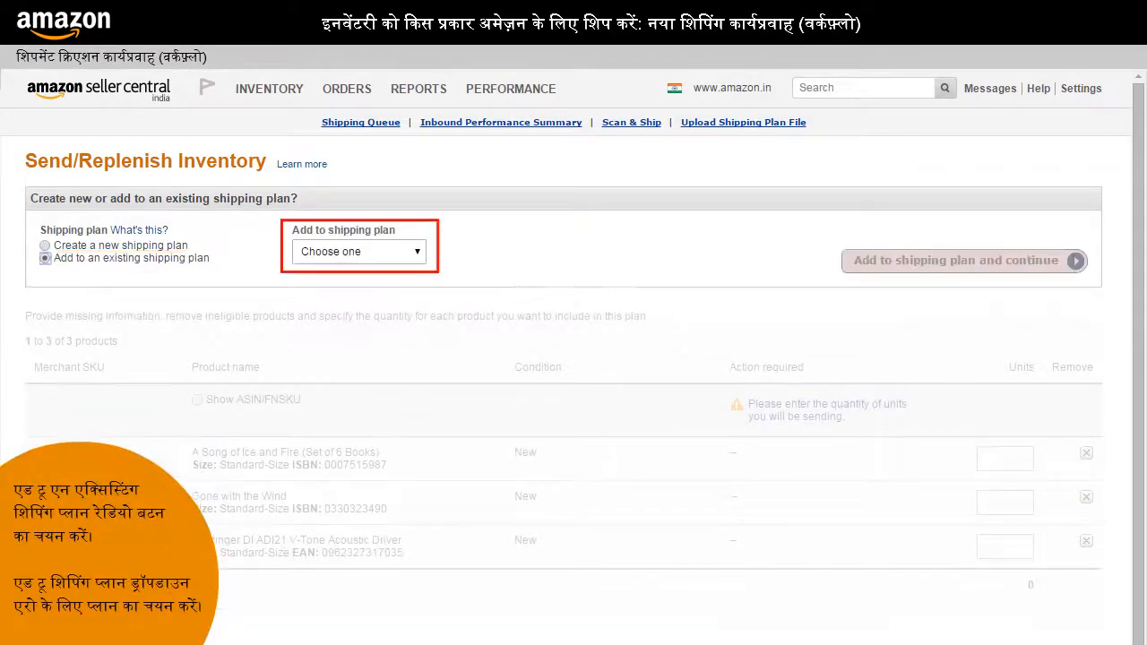
pyautogui.click(419, 255)
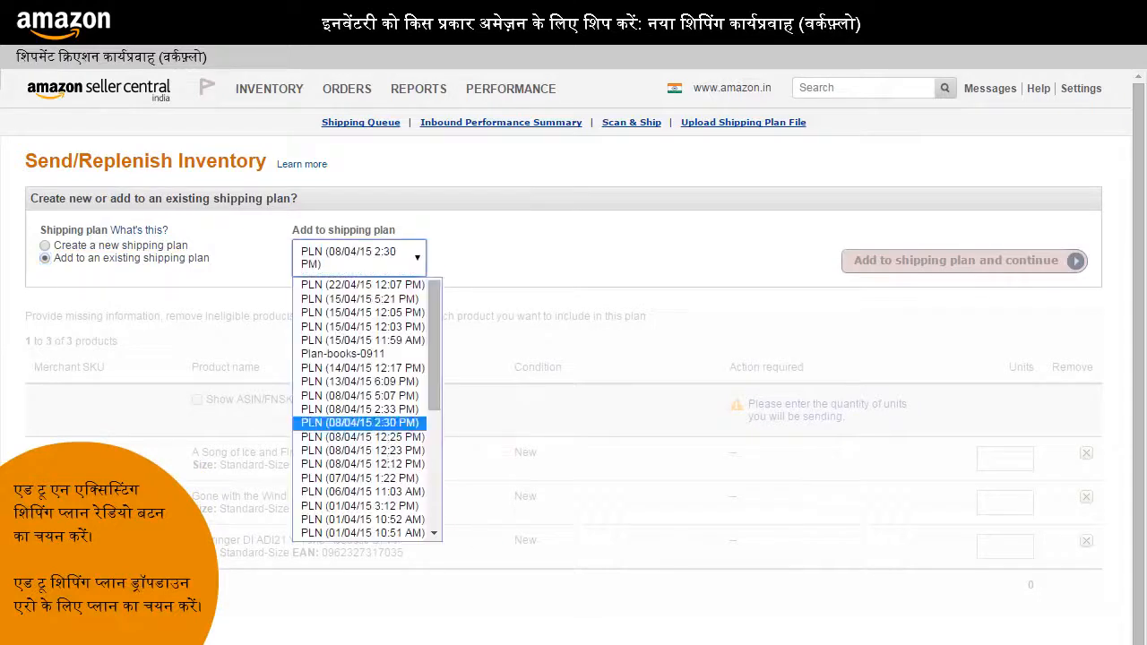
pyautogui.click(360, 423)
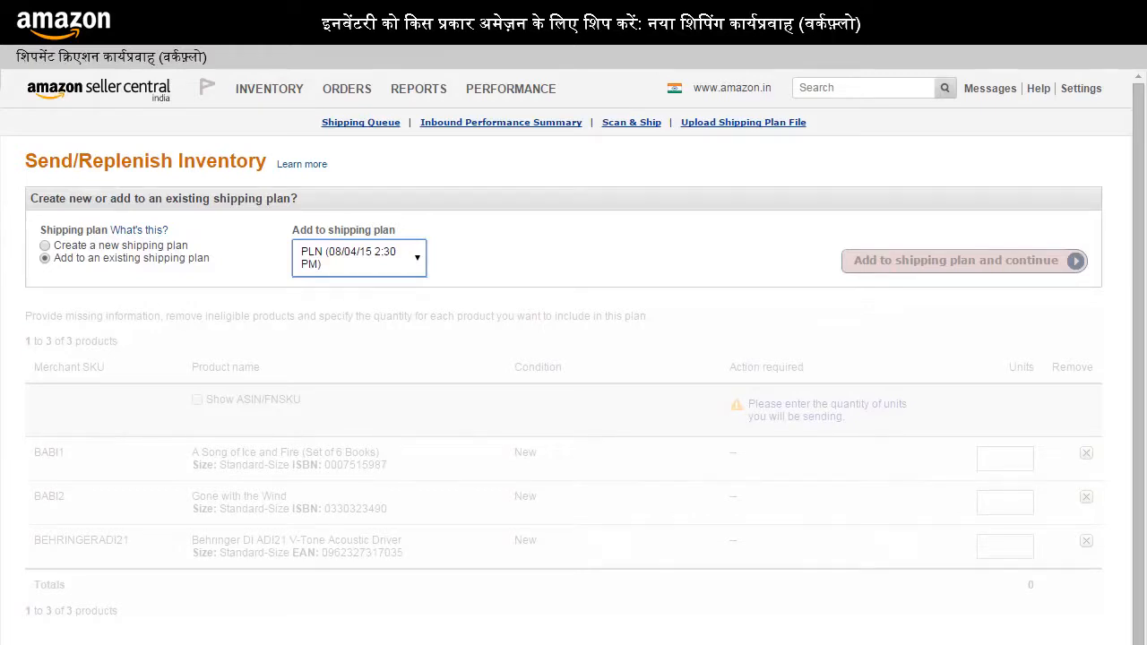
pyautogui.click(45, 244)
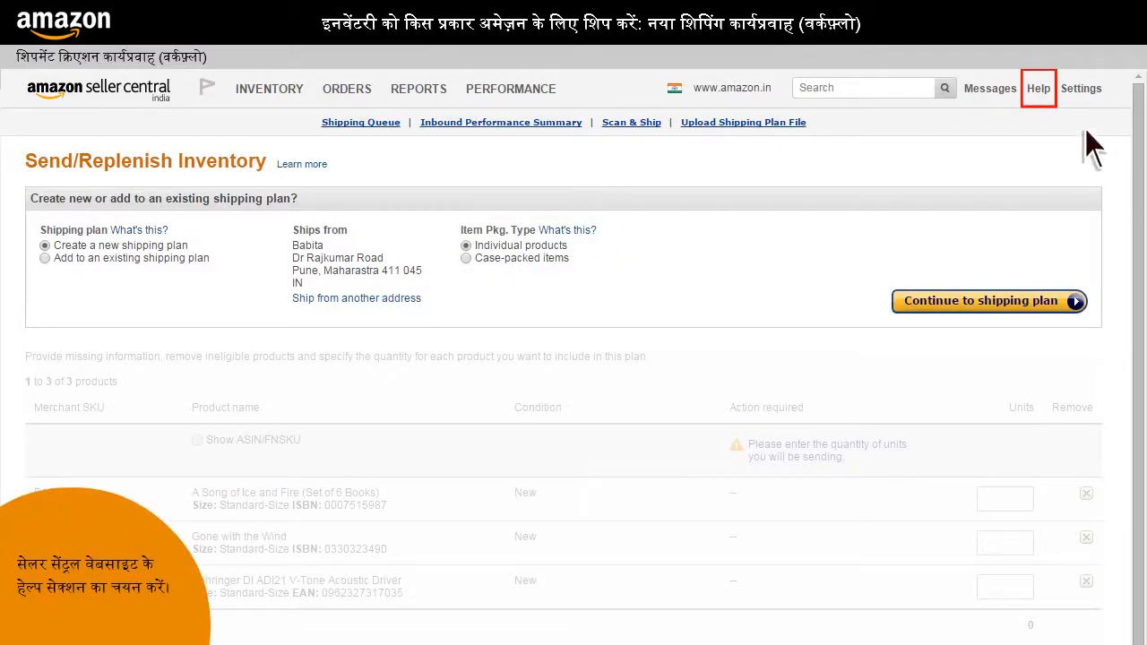
# Consult the Seller Central help on shipping inventory to Amazon and close it.
pyautogui.click(1043, 90)
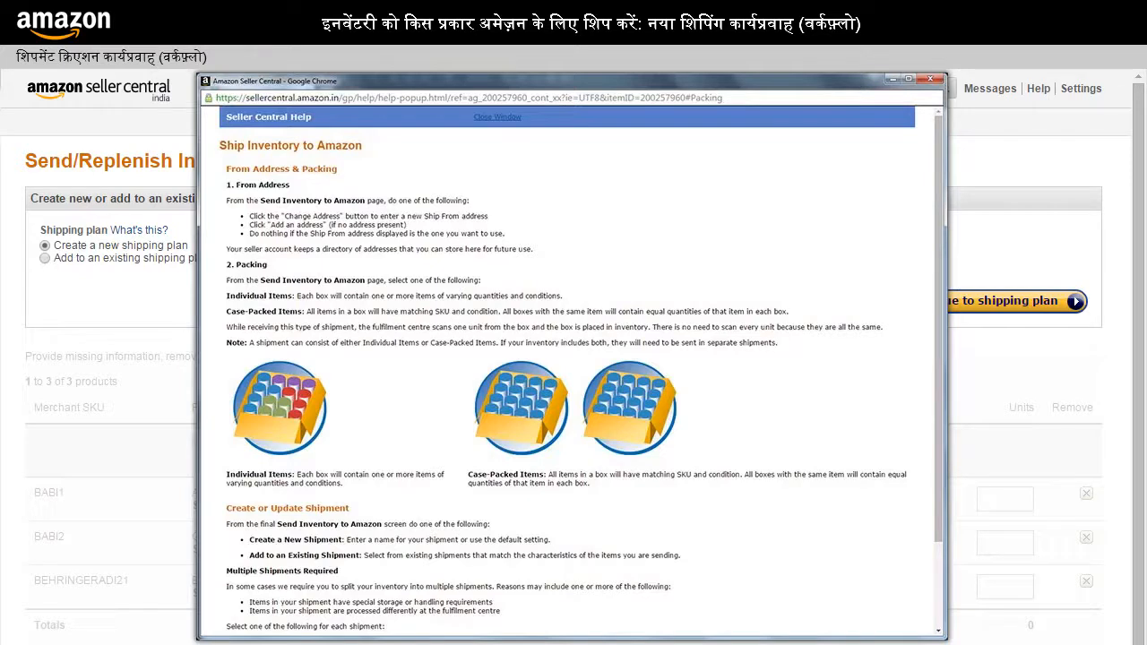
pyautogui.click(931, 80)
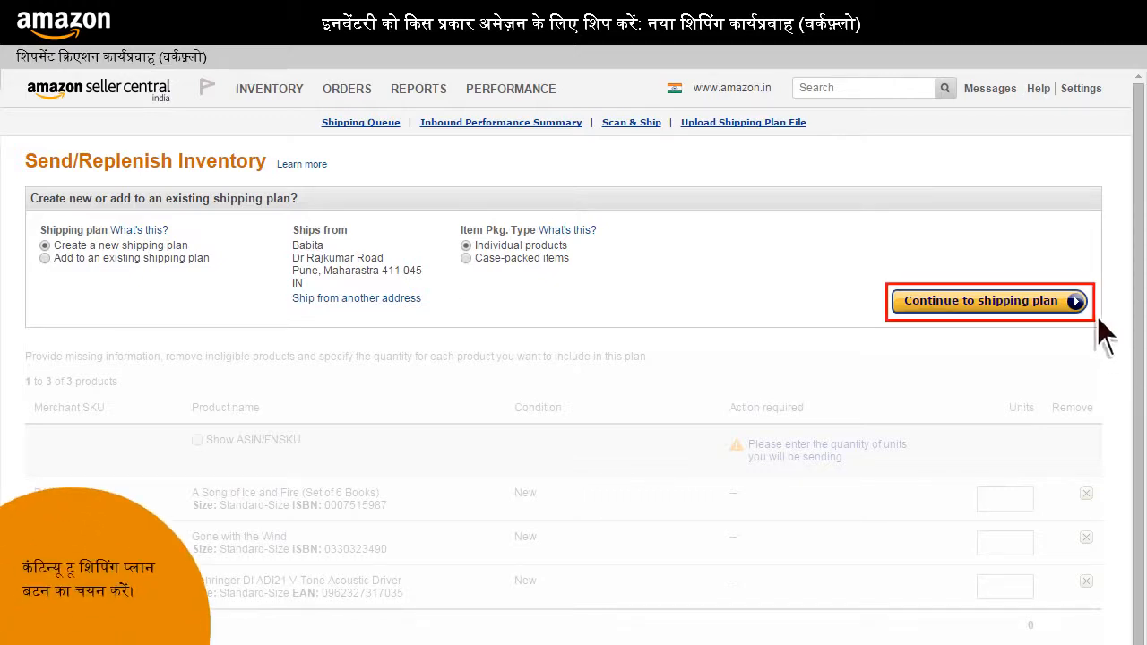
# Continue to the new shipping plan and submit a quantity of 1 unit for the products.
pyautogui.click(1077, 301)
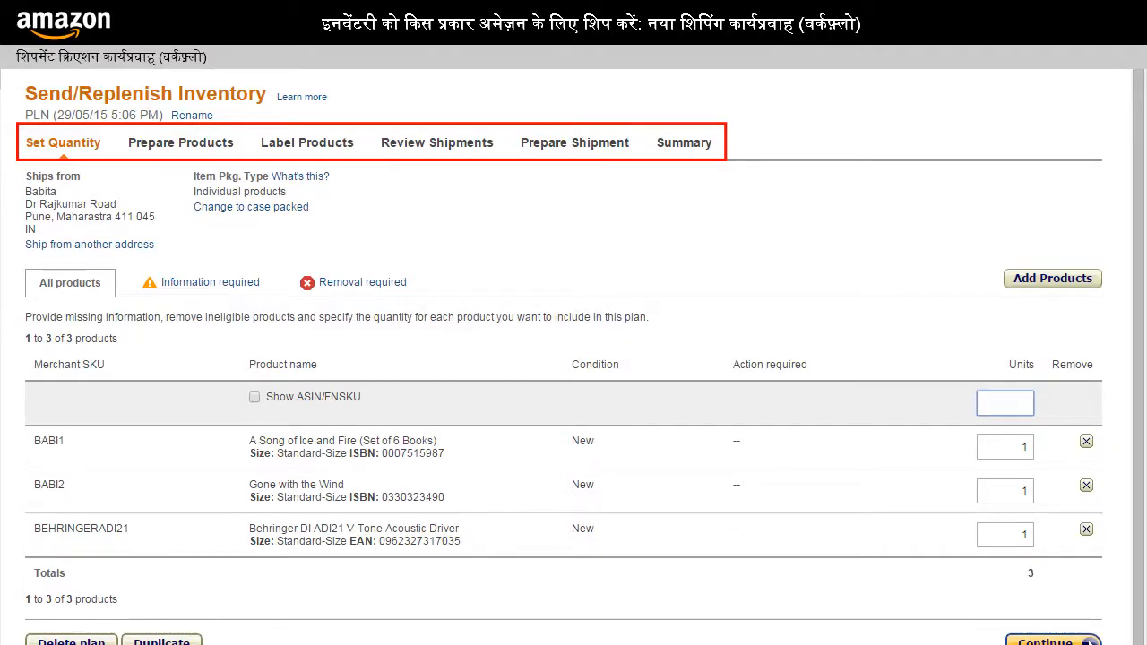
pyautogui.scroll(-1, 564, 359)
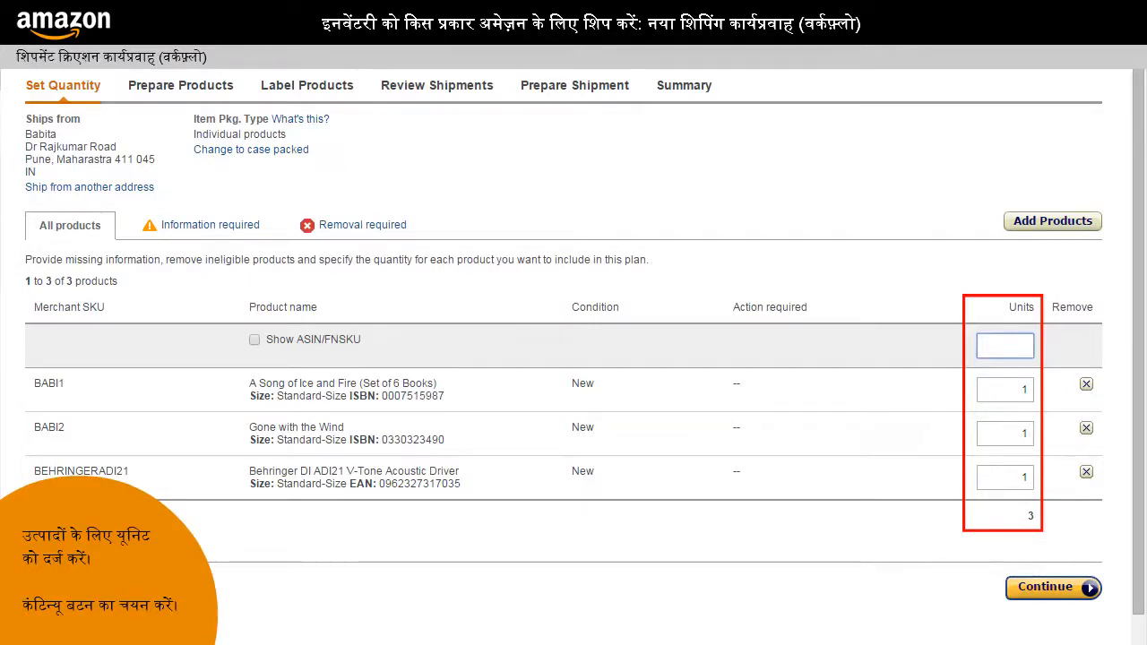
pyautogui.write('1')
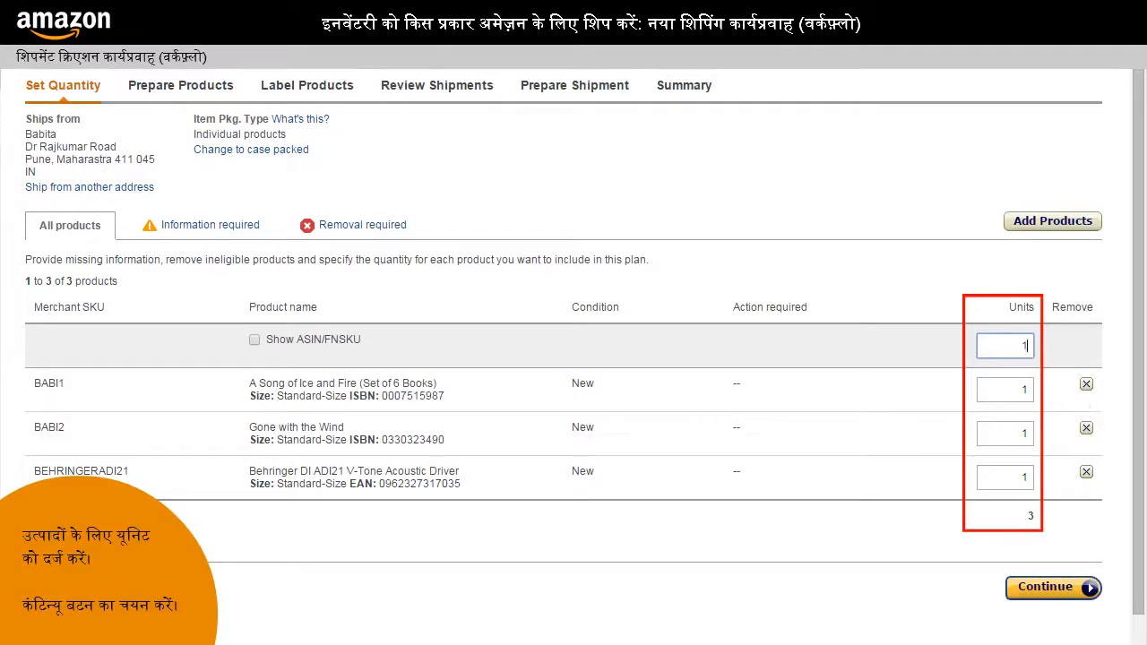
pyautogui.click(1091, 589)
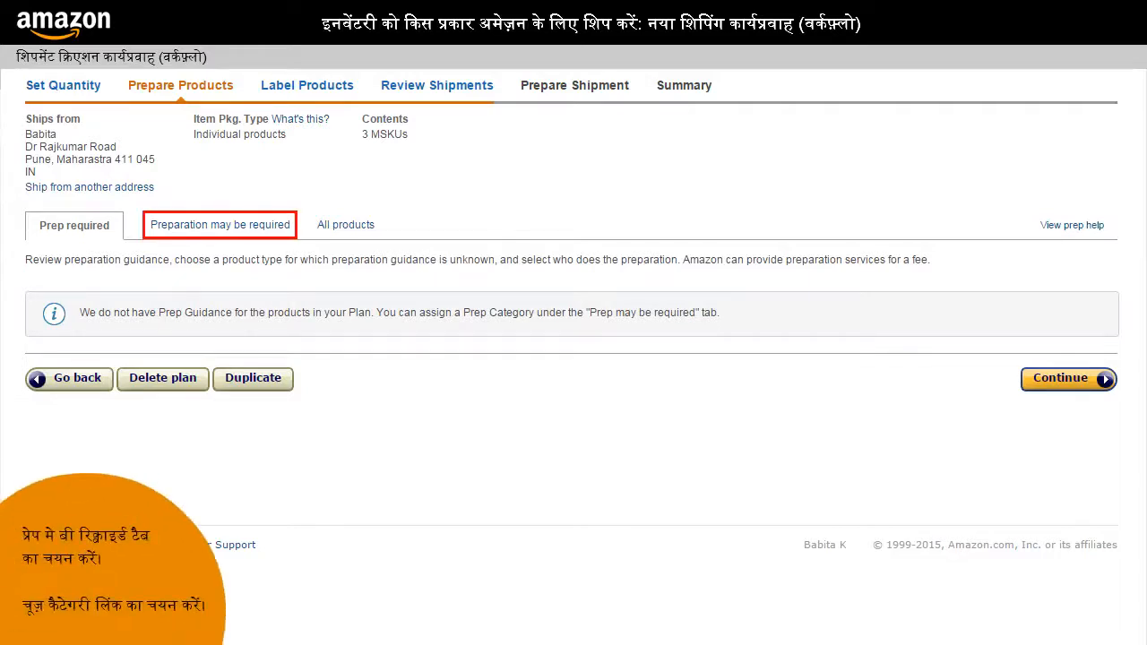
# Assign the No Prep Needed category to the three products that may require preparation and continue to labelling.
pyautogui.click(269, 229)
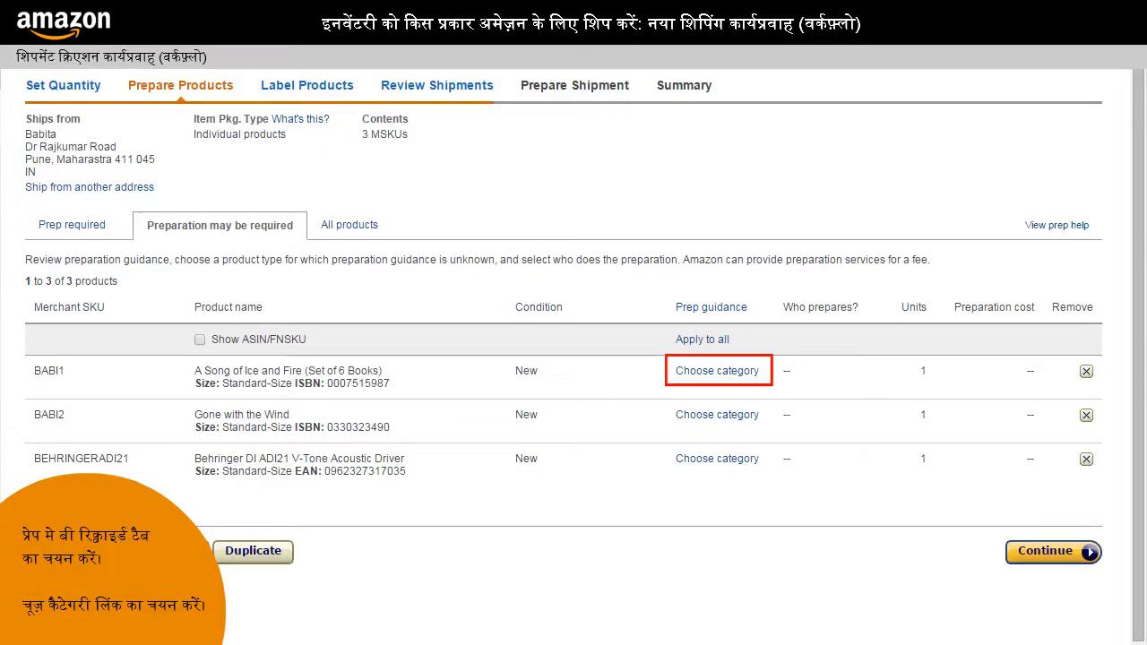
pyautogui.click(737, 372)
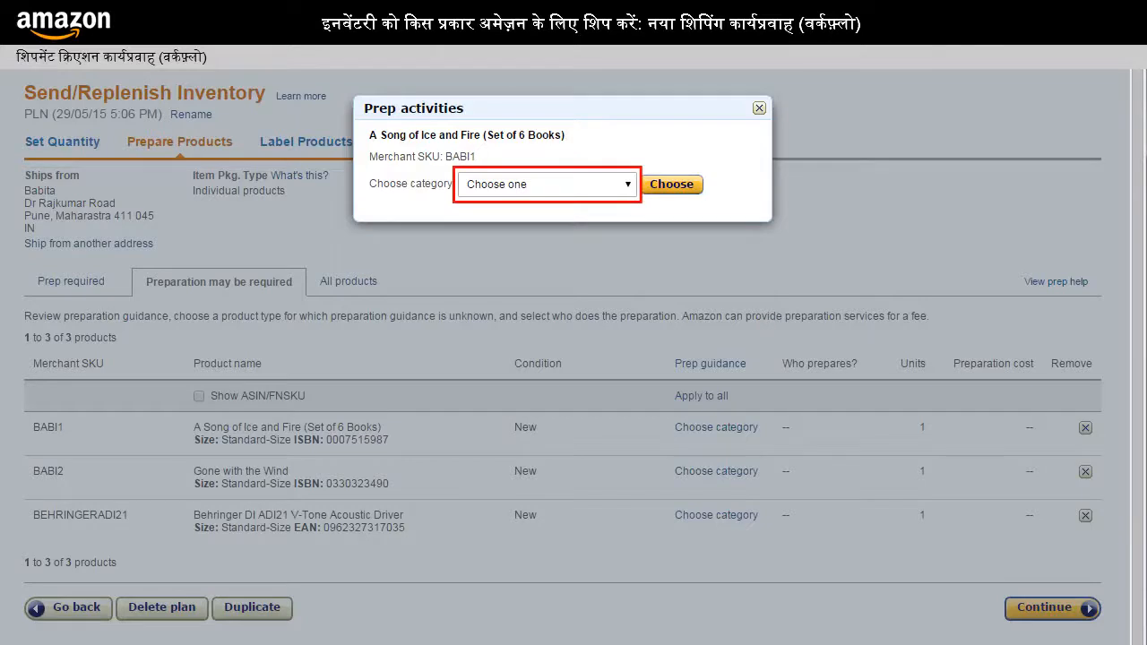
pyautogui.click(627, 185)
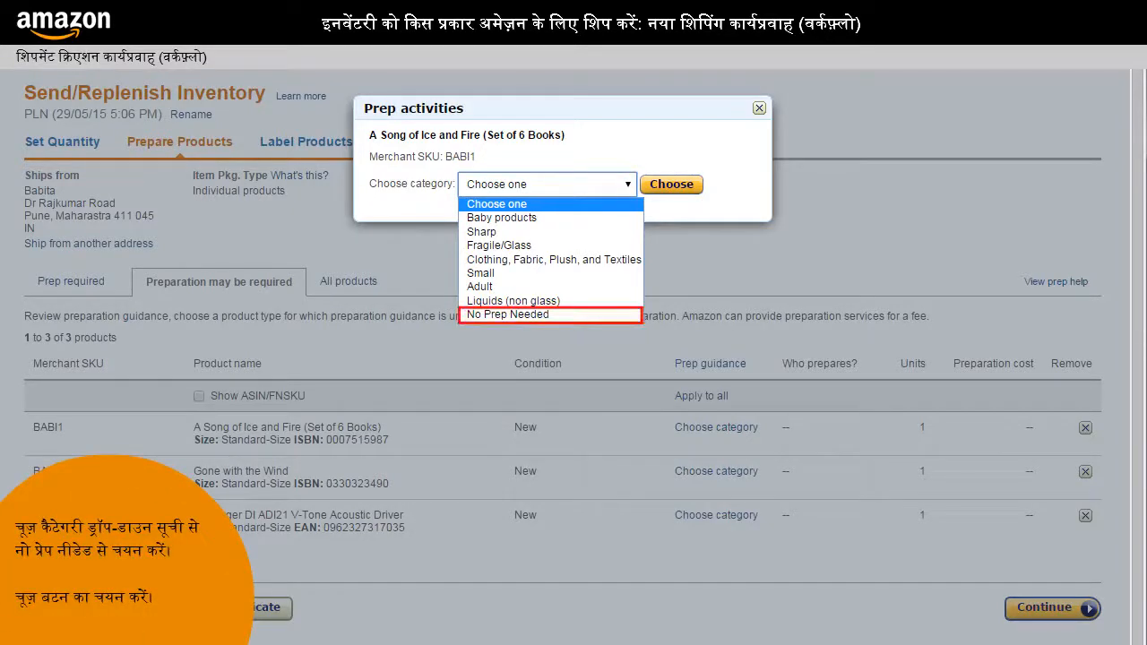
pyautogui.click(598, 314)
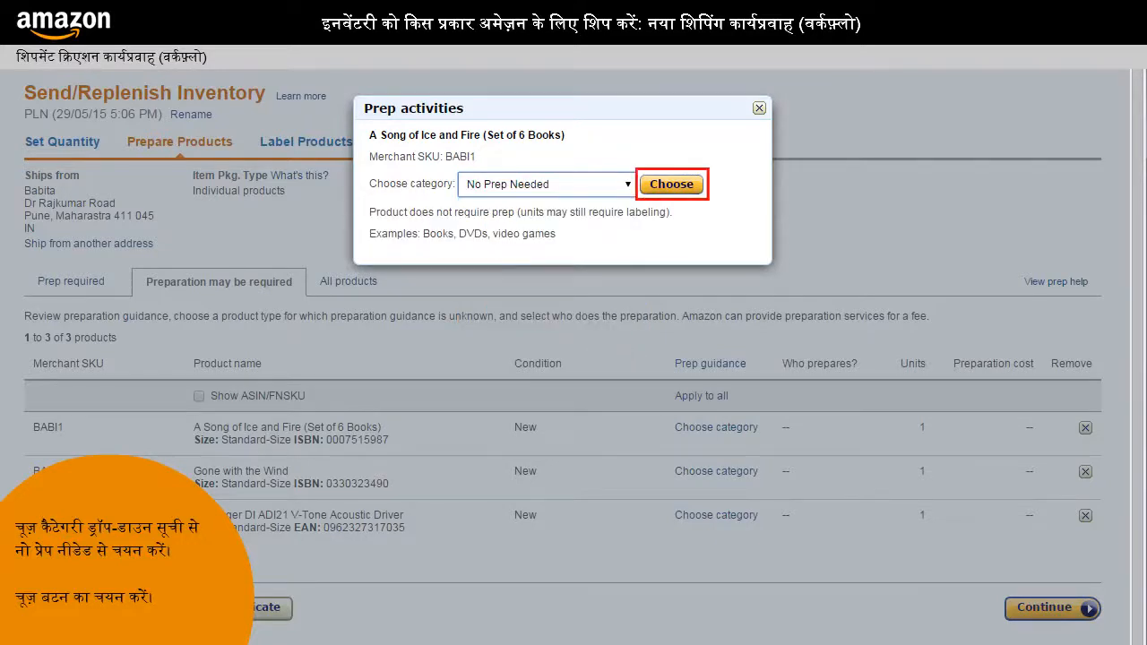
pyautogui.click(680, 184)
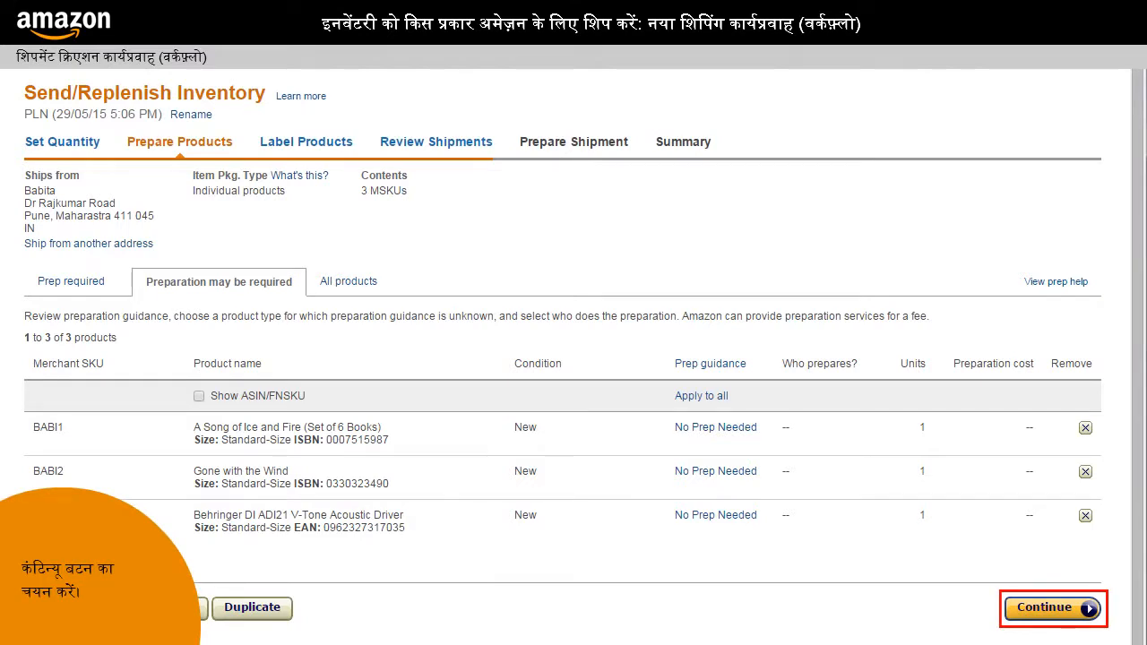
pyautogui.click(1087, 609)
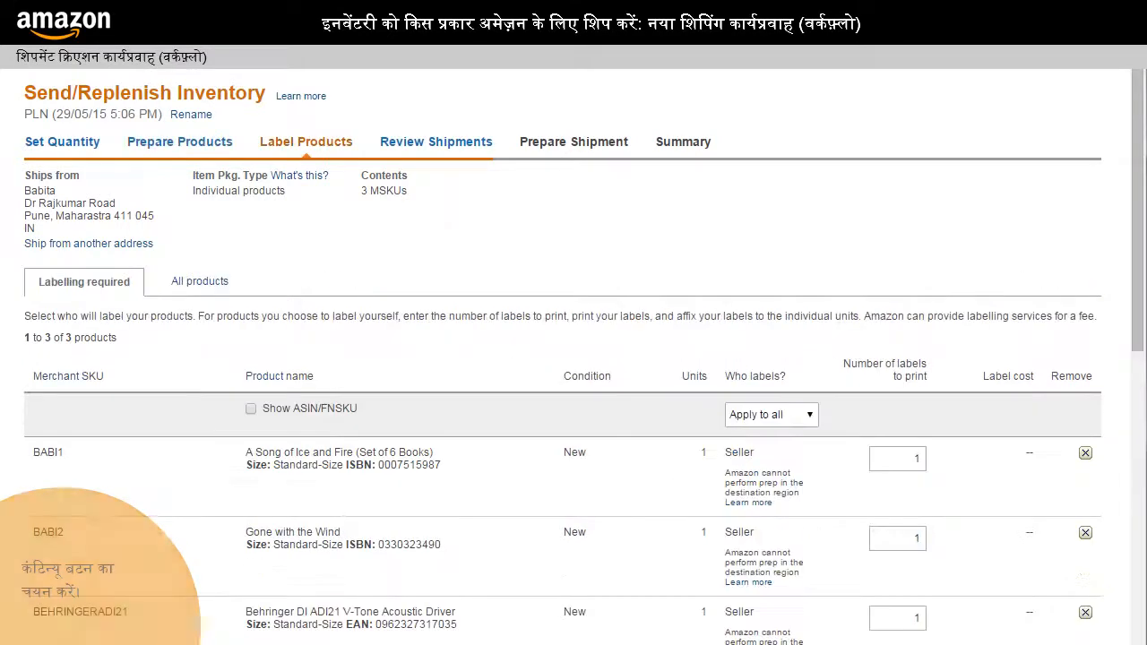
# Check the number of labels to print per product and the available label sheet sizes.
pyautogui.scroll(-1, 573, 359)
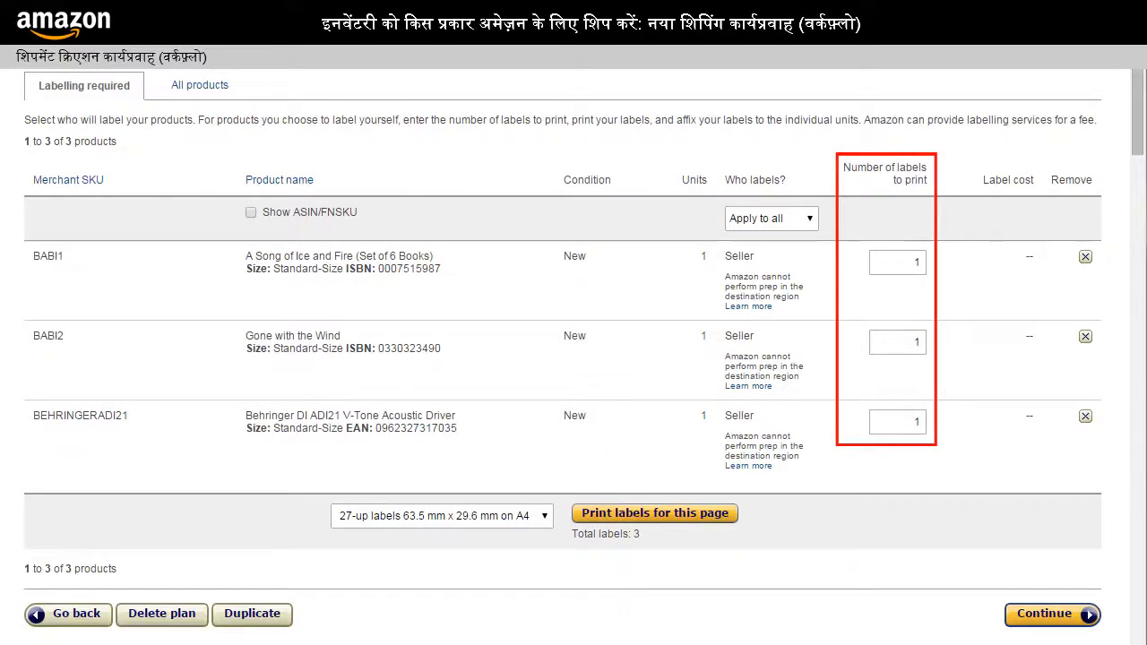
pyautogui.scroll(-3, 573, 358)
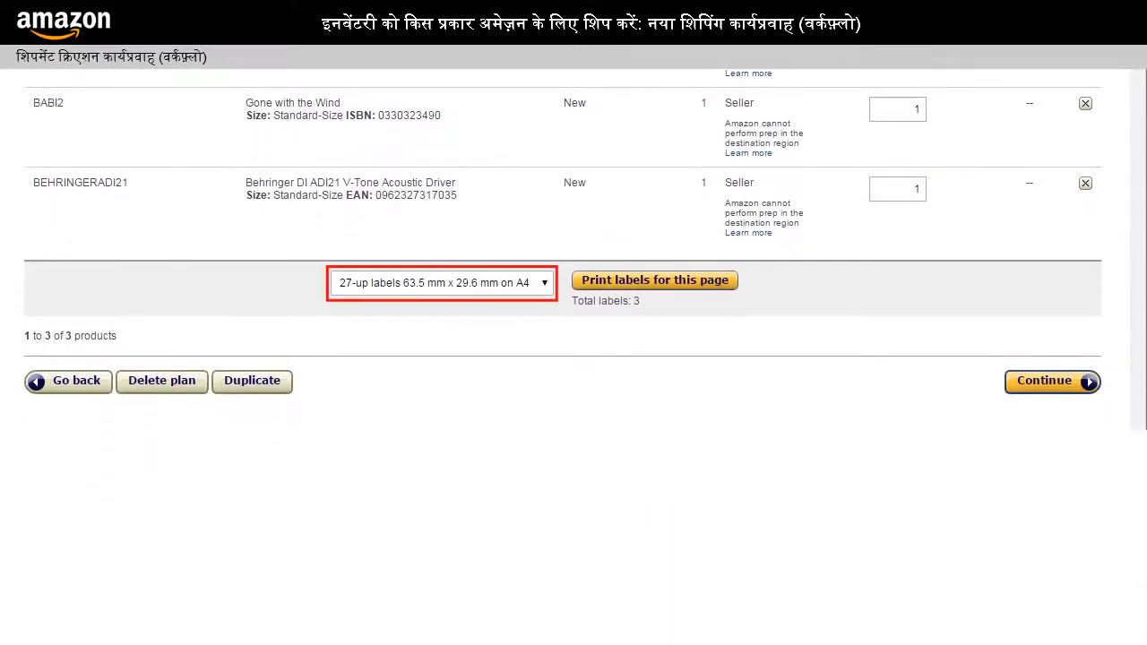
pyautogui.click(545, 282)
pyautogui.scroll(6, 574, 359)
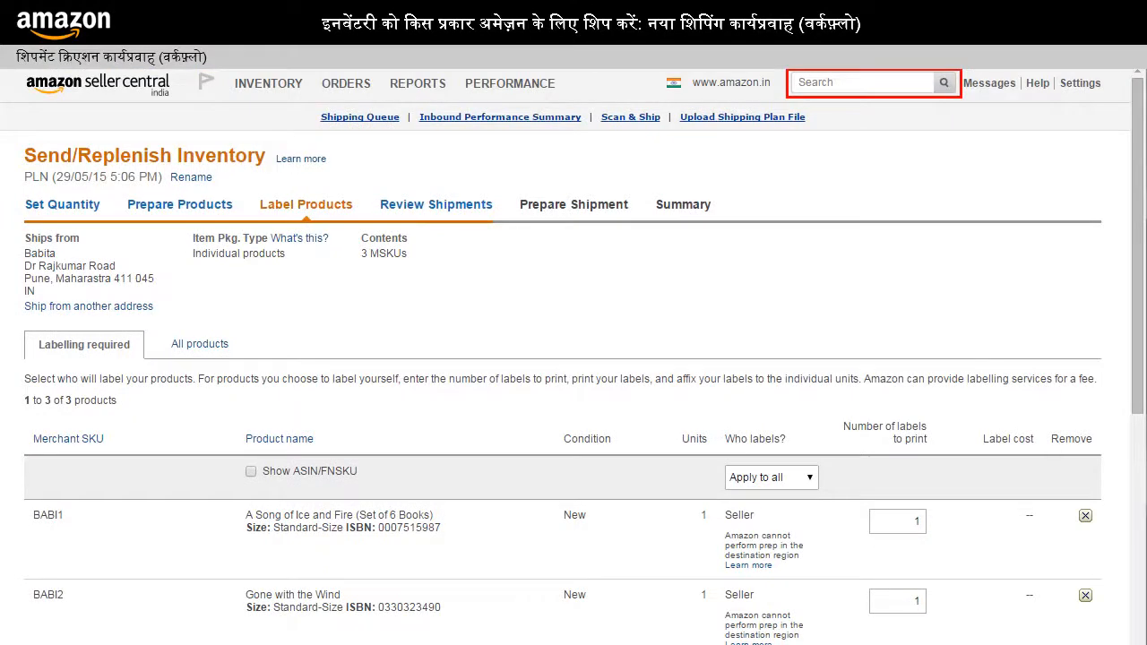
# Search the help for stickerless commingled inventory and read the Stickerless, Commingled Inventory page.
pyautogui.click(798, 82)
pyautogui.write('stickerless commingled inv')
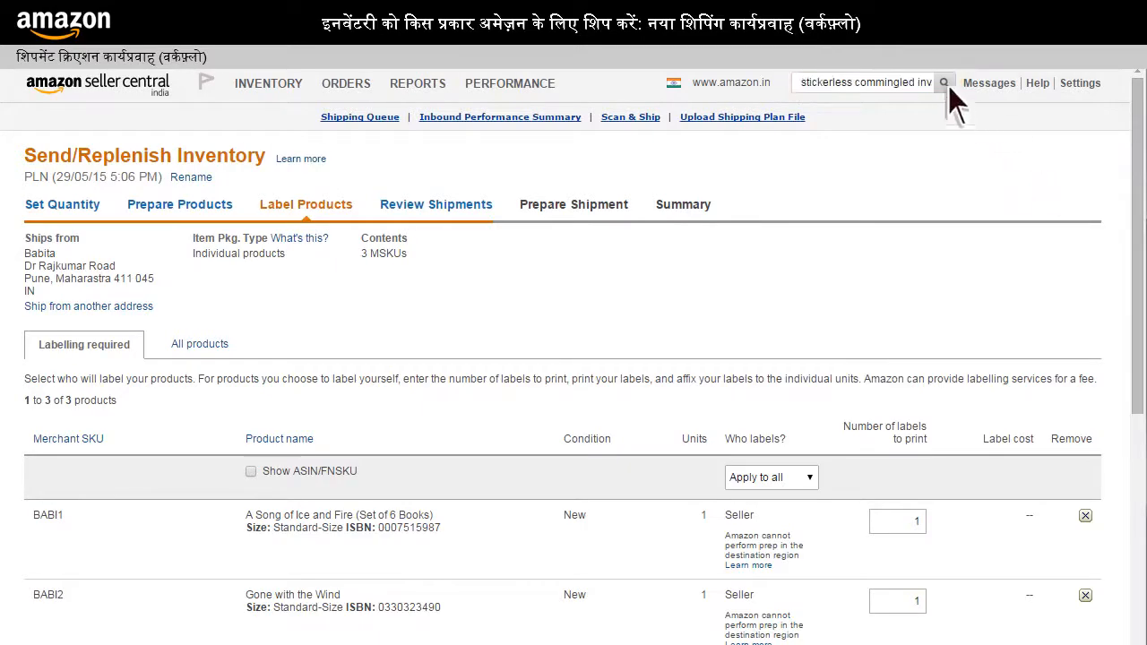
pyautogui.click(943, 82)
pyautogui.click(165, 206)
pyautogui.scroll(-1, 165, 205)
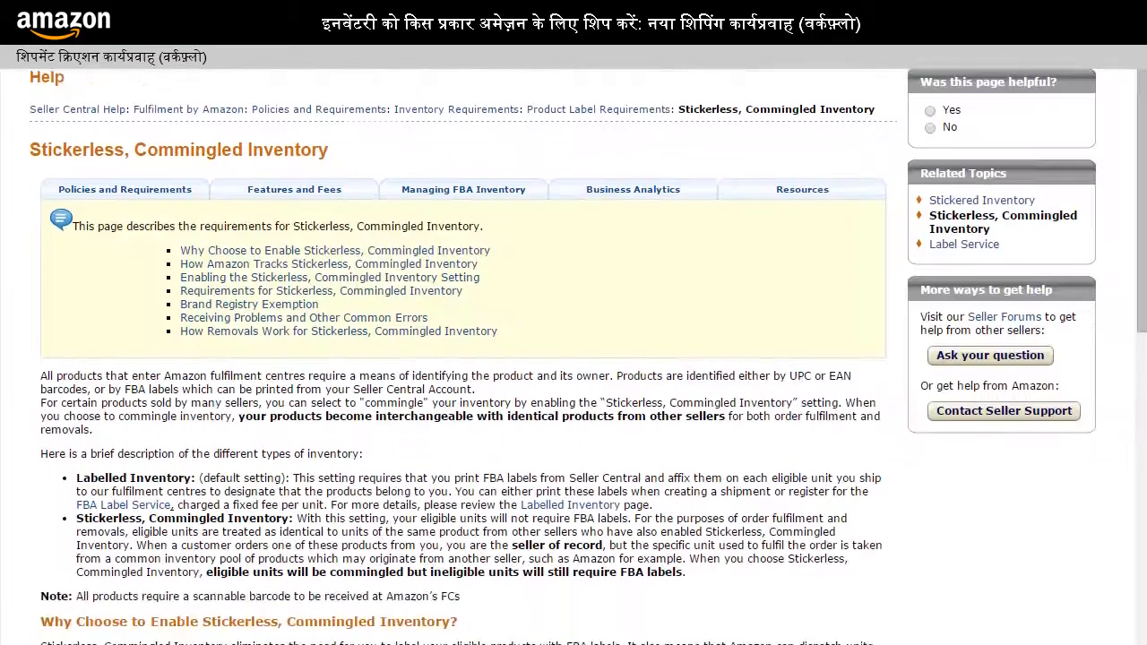
pyautogui.scroll(-5, 460, 356)
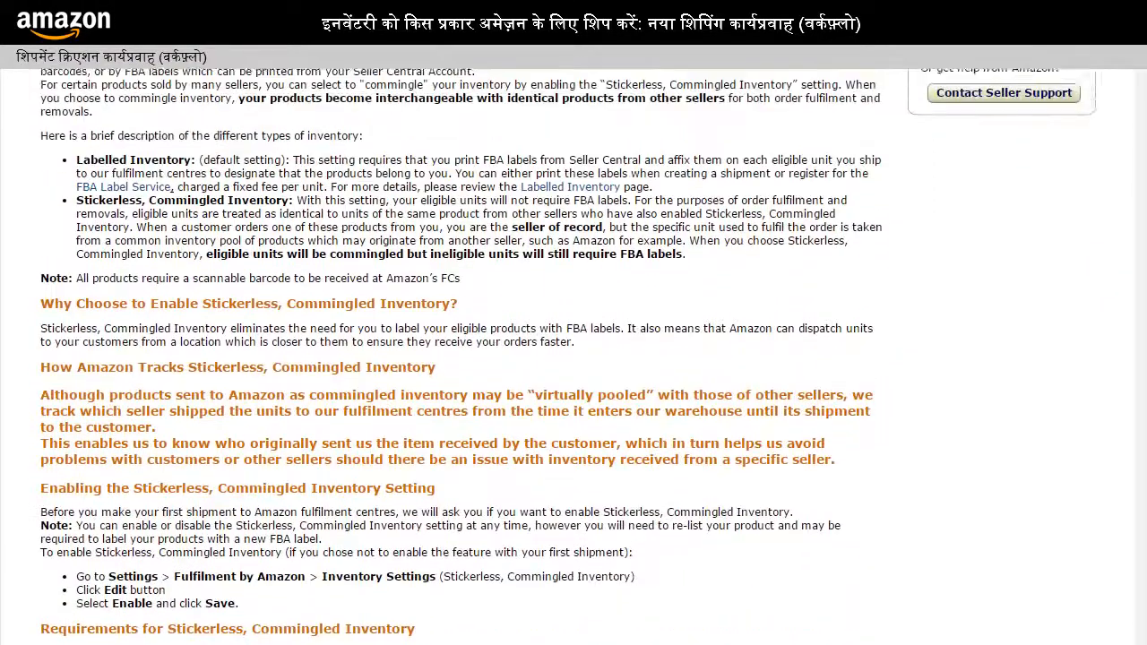
pyautogui.scroll(6, 461, 355)
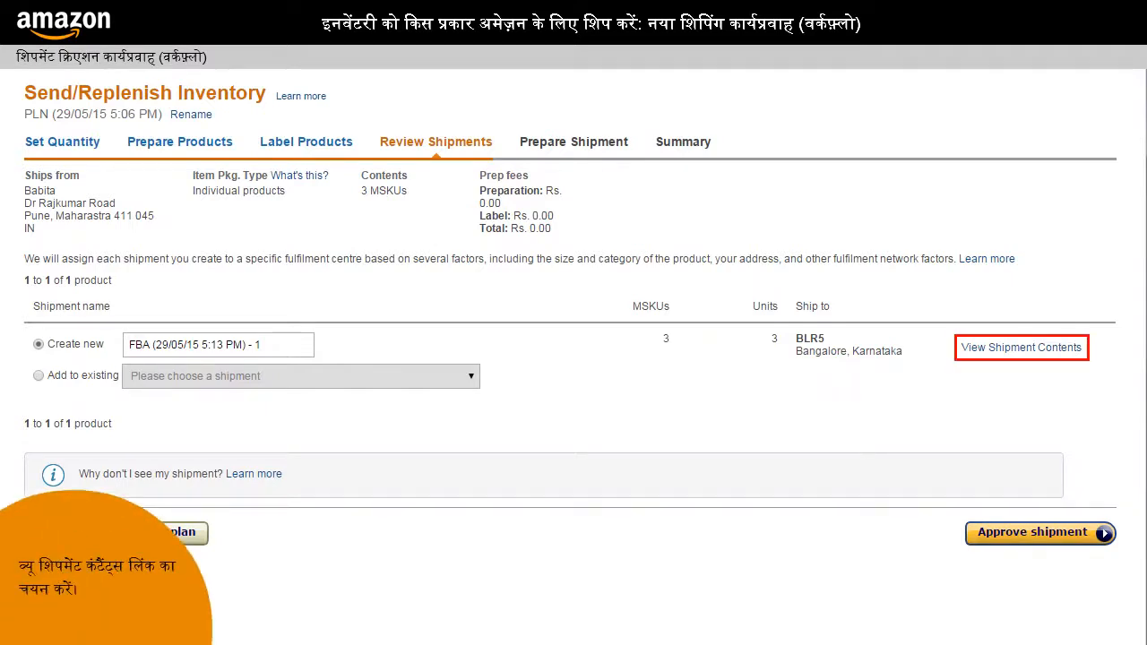
# Approve the new shipment to BLR5 after viewing its contents, and complete the shipment.
pyautogui.click(1066, 349)
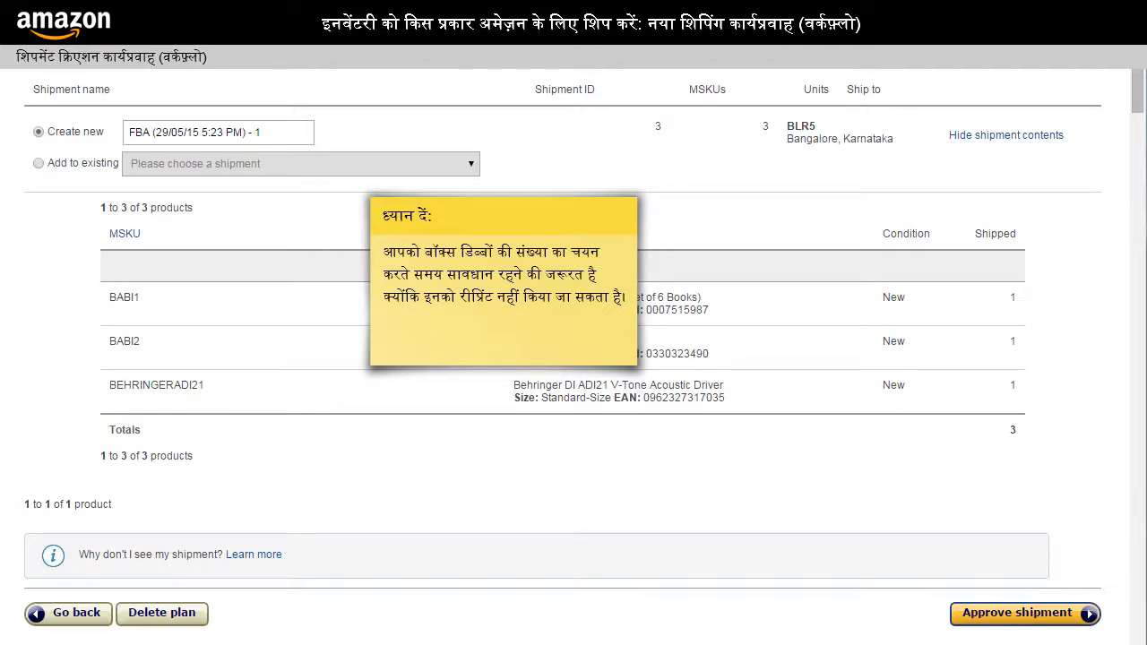
pyautogui.click(1053, 614)
pyautogui.scroll(-3, 573, 359)
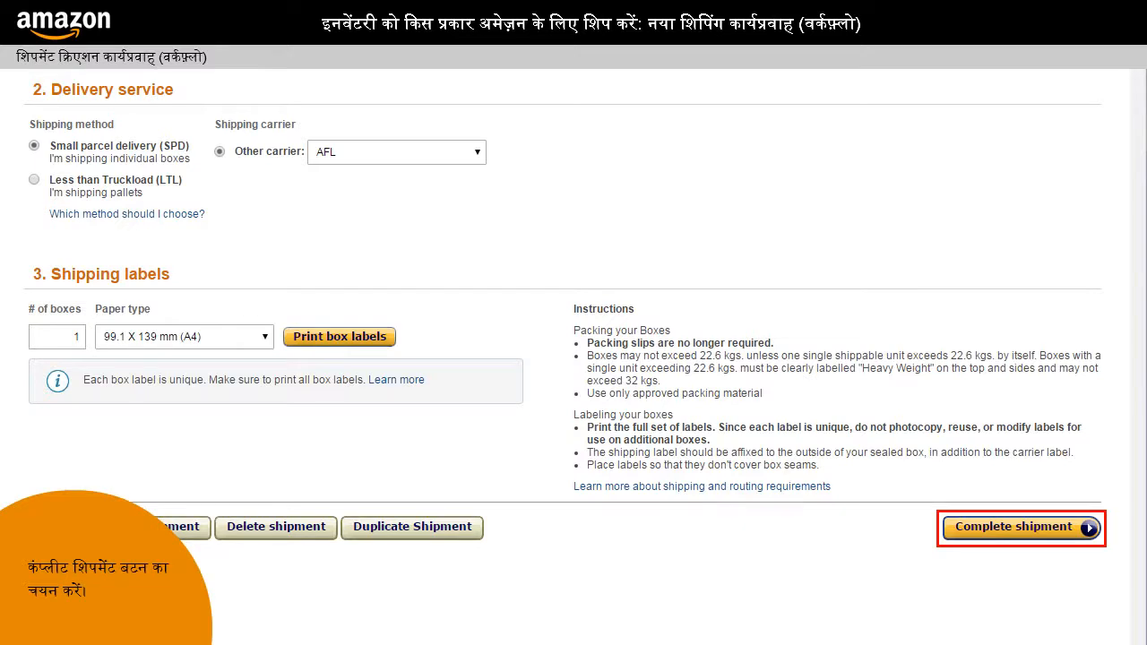
pyautogui.click(1088, 529)
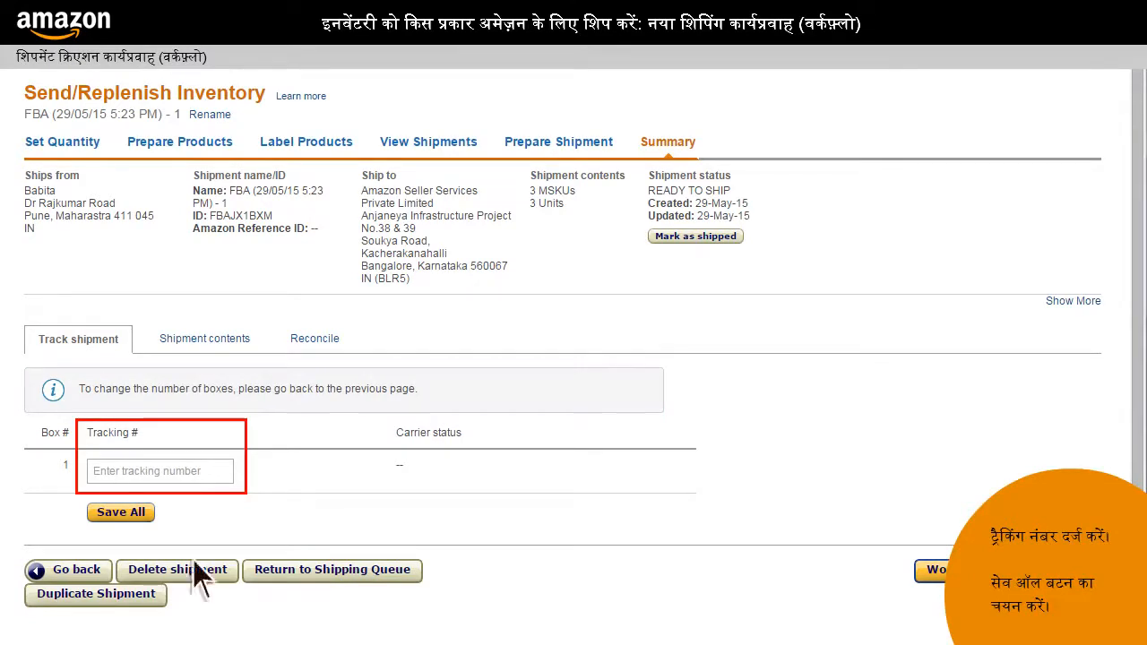
# Enter the carrier tracking number for box 1 and save it.
pyautogui.click(95, 471)
pyautogui.write('OD40102045442')
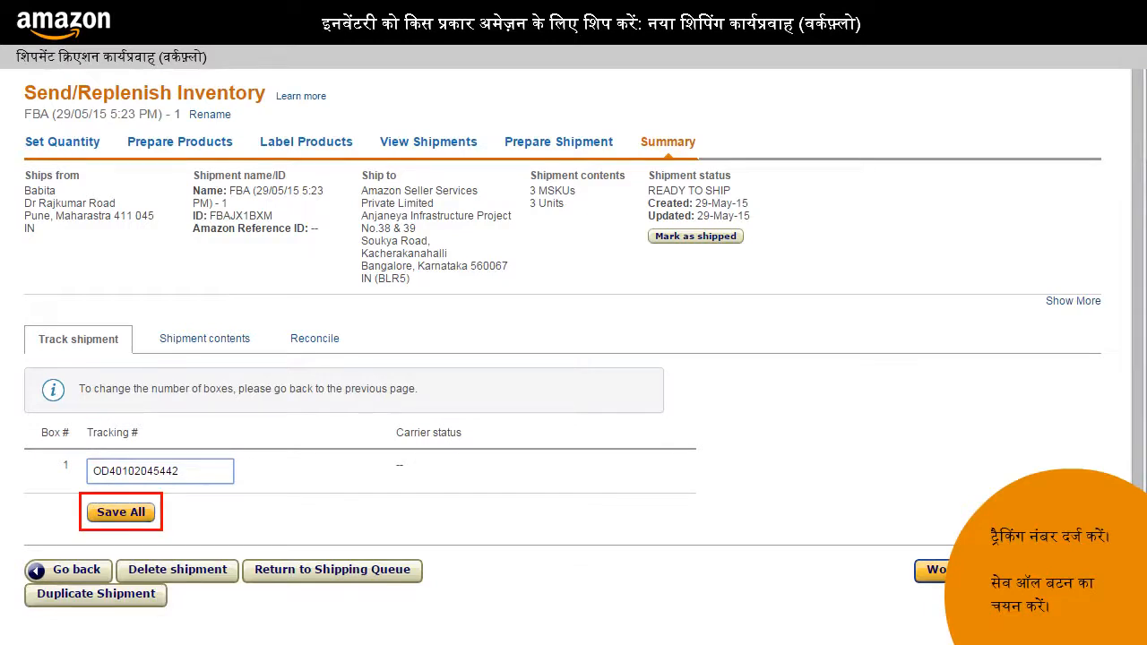
pyautogui.click(126, 513)
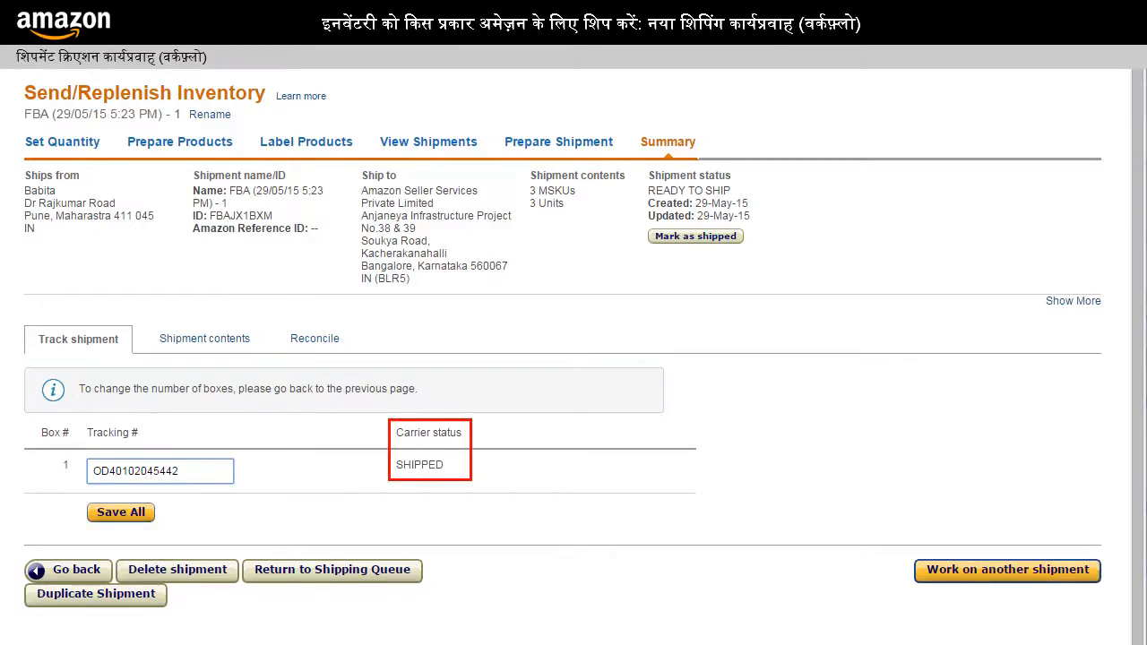
# Open the Shipment Creation Workflow help page and find the download of the step-by-step instructions.
pyautogui.scroll(2, 573, 358)
pyautogui.click(1036, 88)
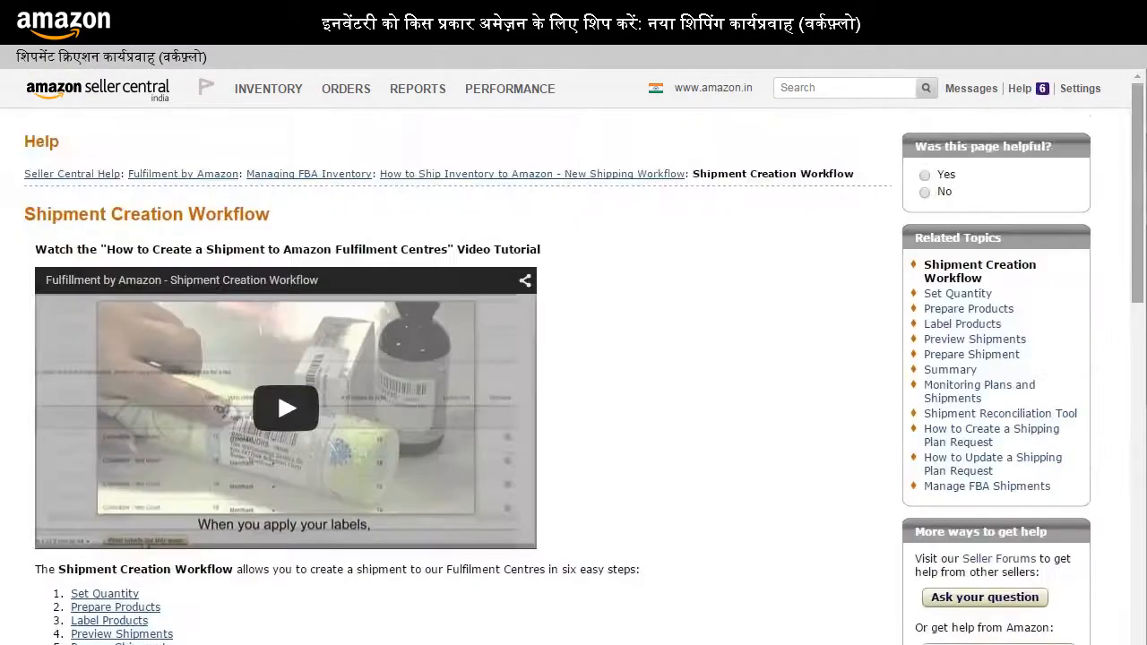
pyautogui.scroll(-4, 573, 358)
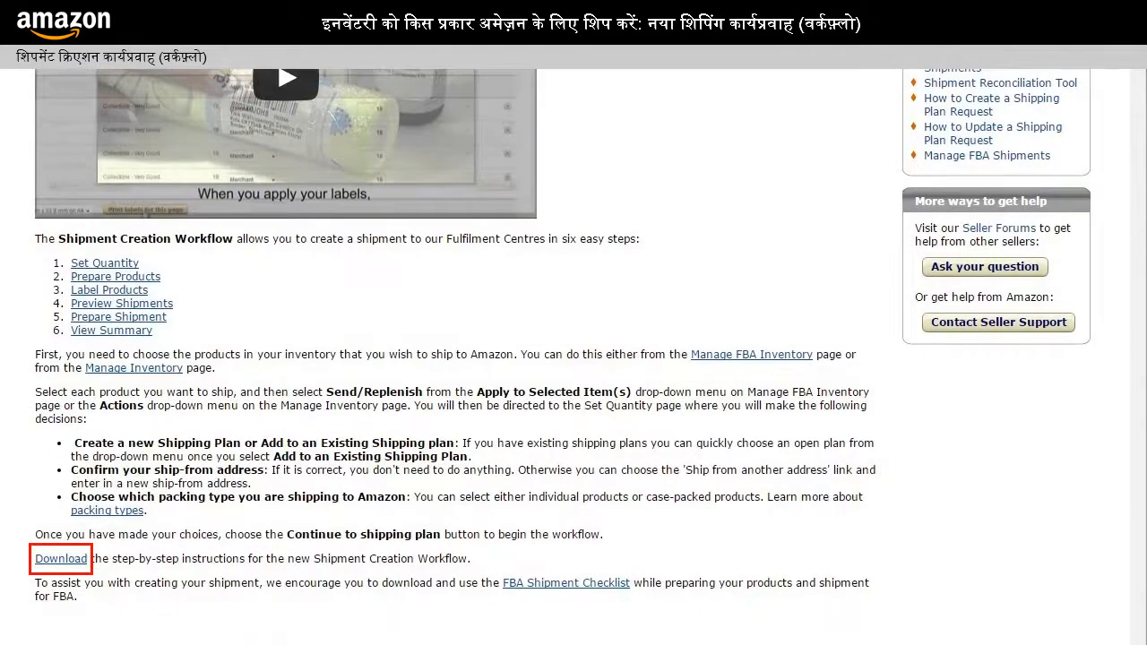